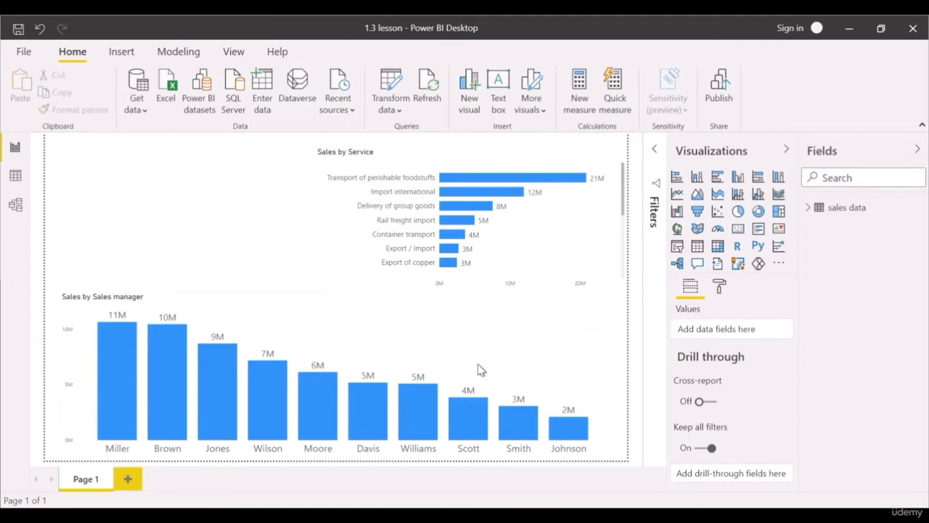
Step: Convert the Sales by Sales manager column chart to a pie chart and enlarge it to the full page width and further upward
click(490, 336)
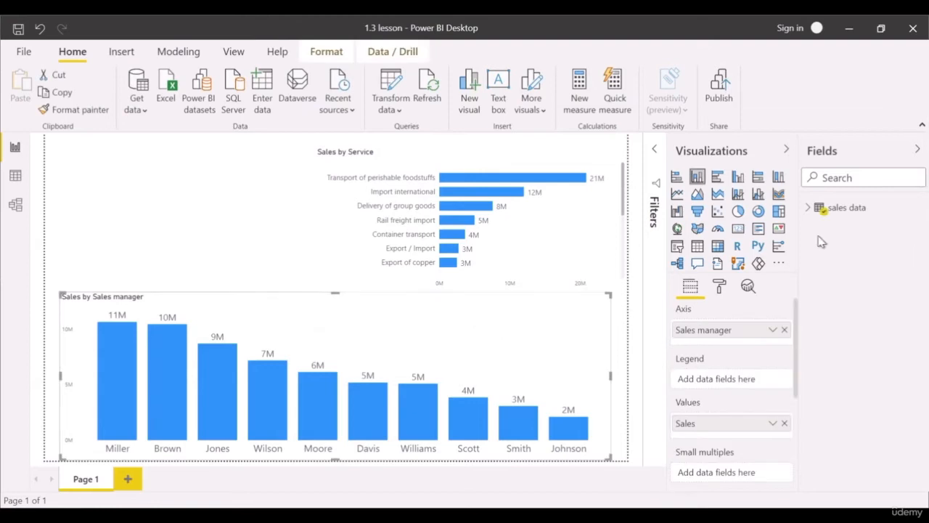
click(739, 212)
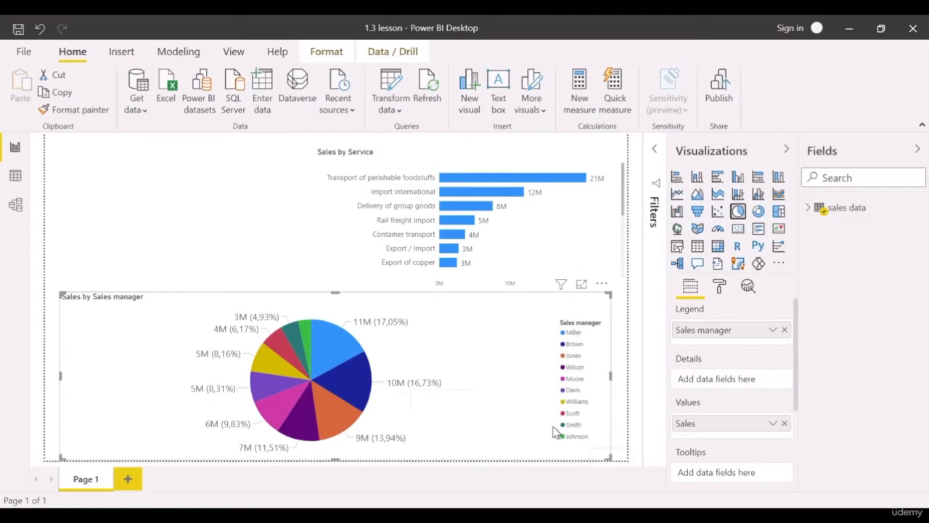
drag(610, 376, 627, 376)
drag(61, 375, 45, 375)
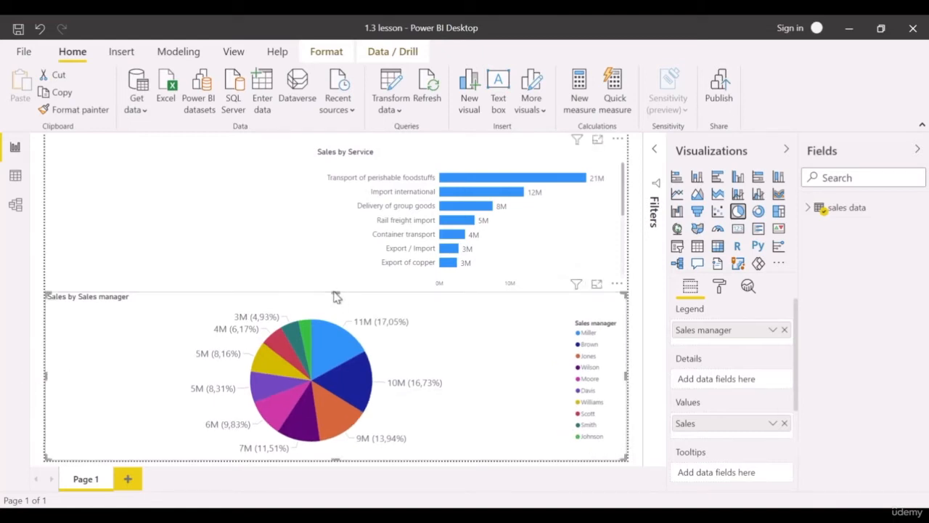
drag(336, 295, 337, 274)
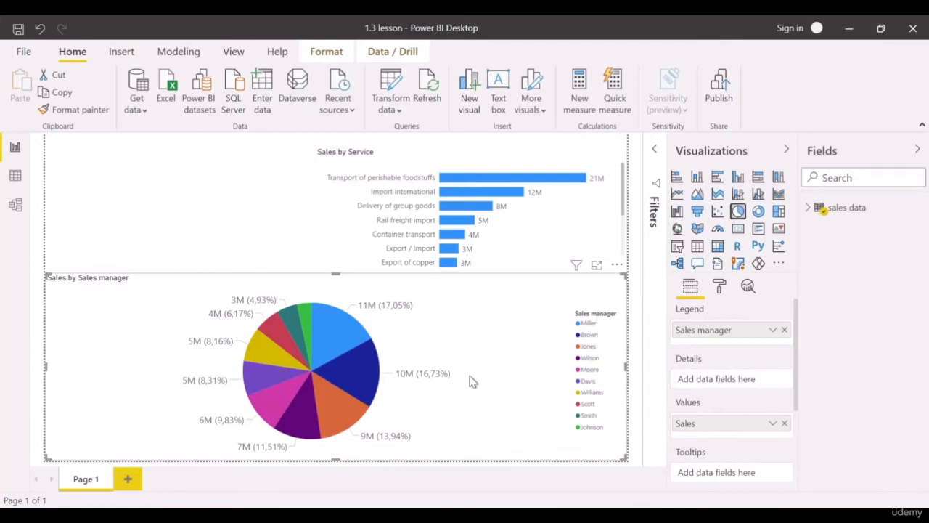
Step: Set the pie chart's detail labels to show category and percent, with 0 percentage decimal places
click(722, 288)
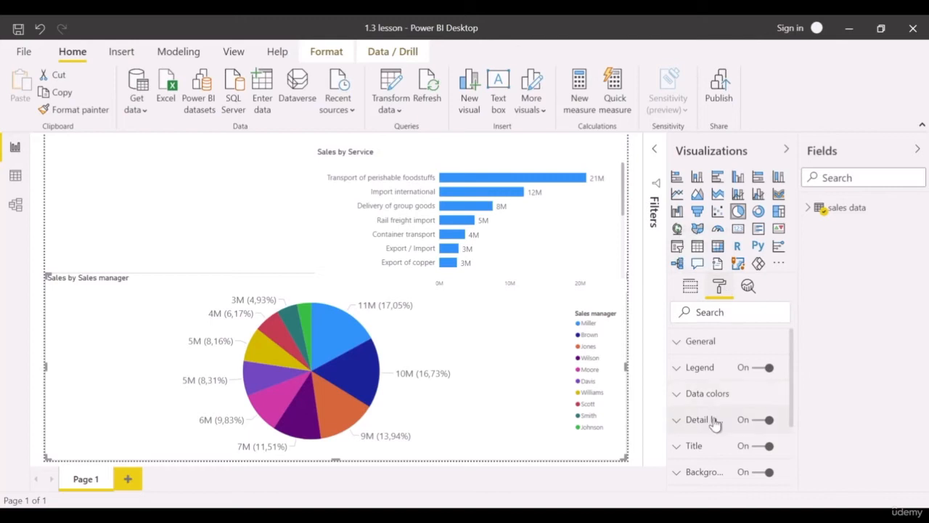
scroll(692, 351, down, 3)
click(692, 351)
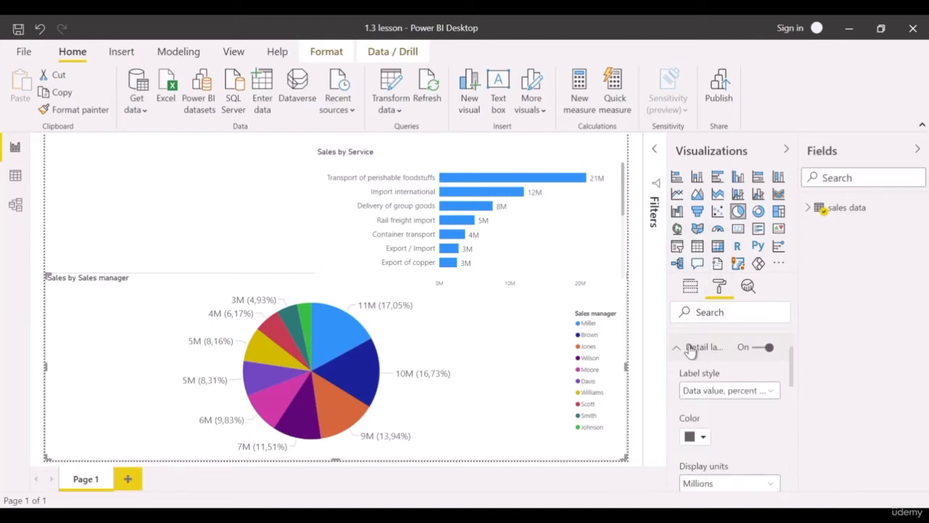
scroll(697, 359, down, 5)
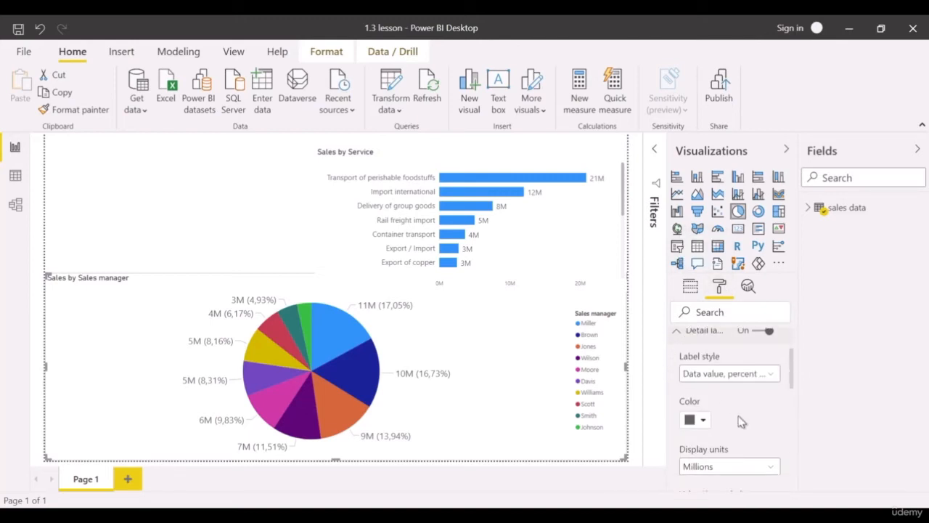
scroll(729, 396, up, 5)
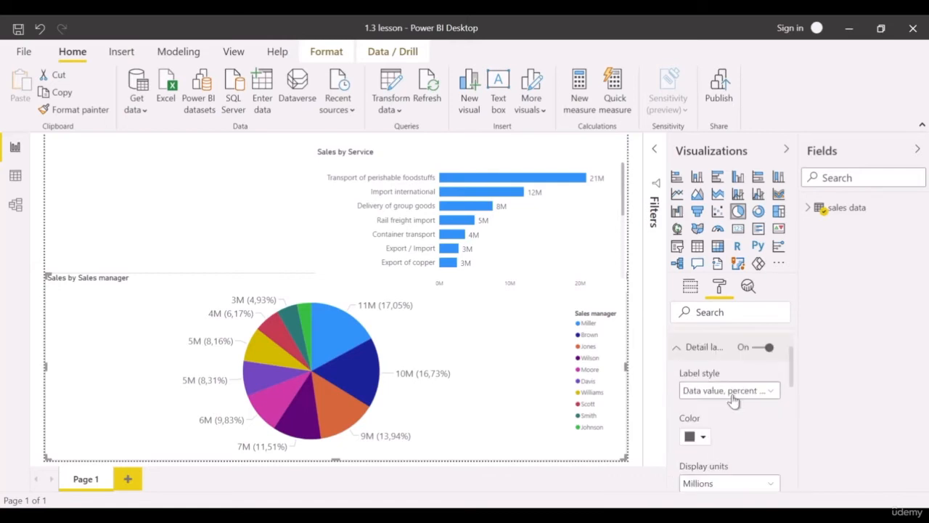
click(733, 396)
click(766, 341)
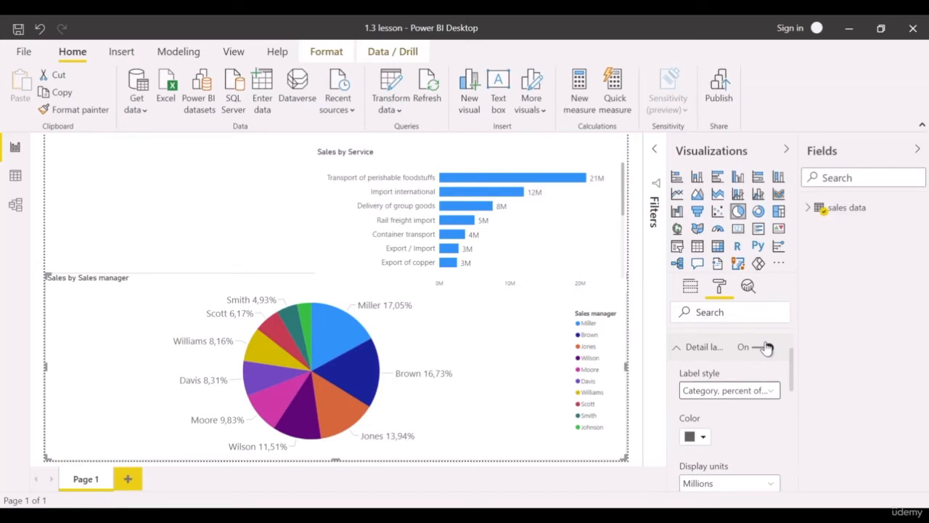
scroll(730, 417, down, 3)
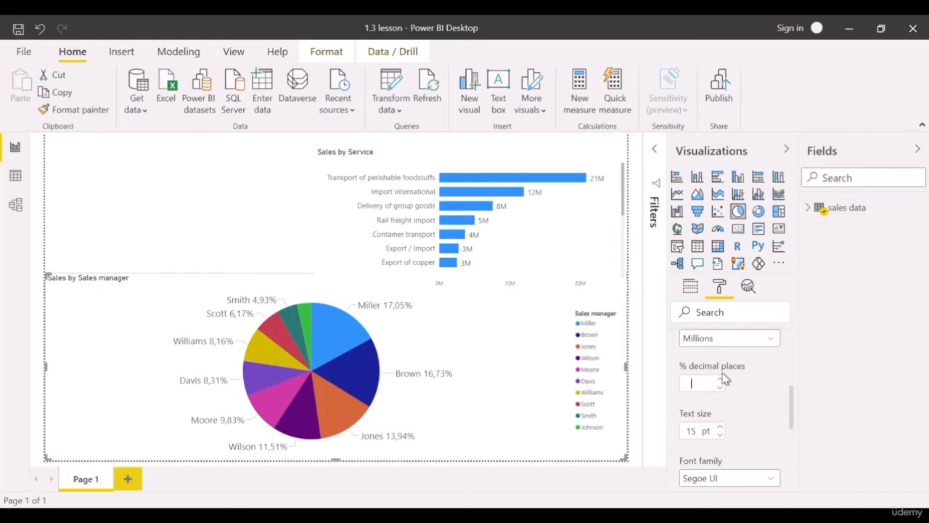
text(0)
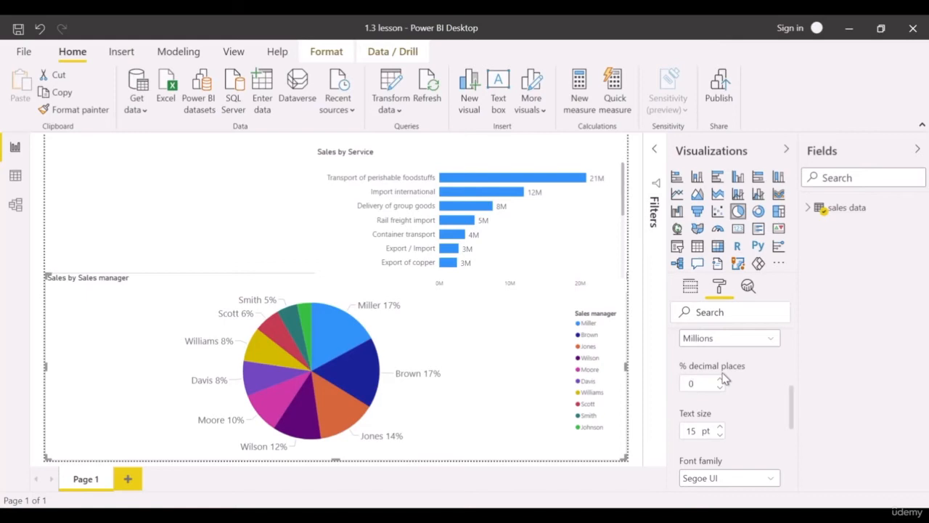
Step: Turn off the legend of the Sales by Sales manager pie chart
scroll(762, 396, down, 3)
scroll(755, 392, down, 2)
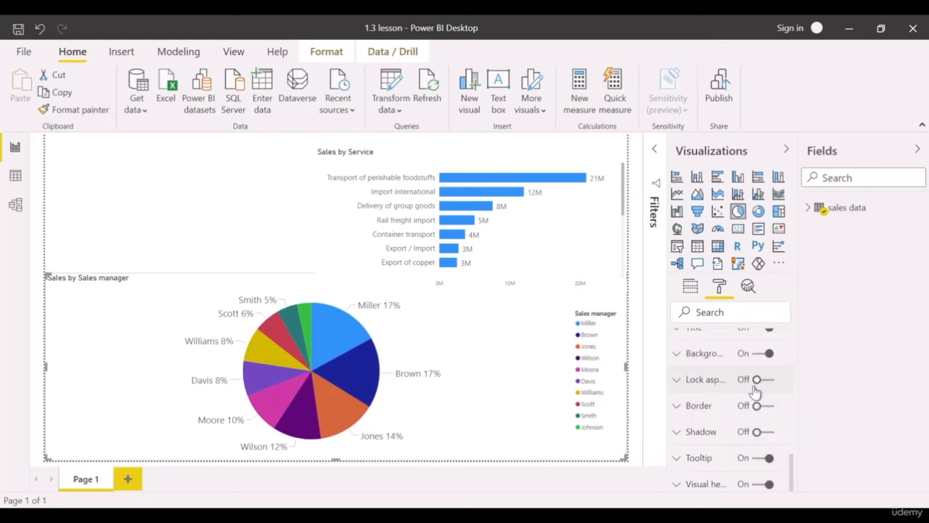
scroll(755, 392, up, 10)
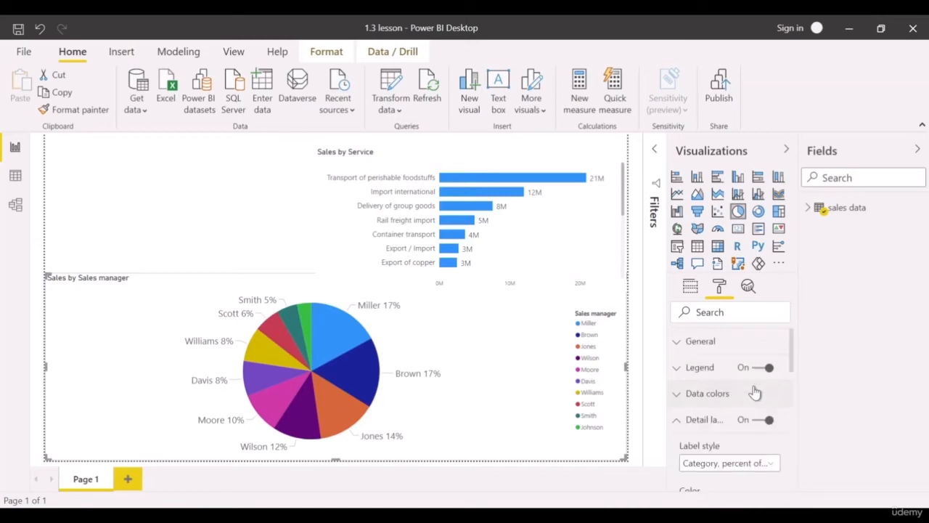
scroll(755, 393, down, 2)
scroll(726, 400, up, 2)
click(766, 367)
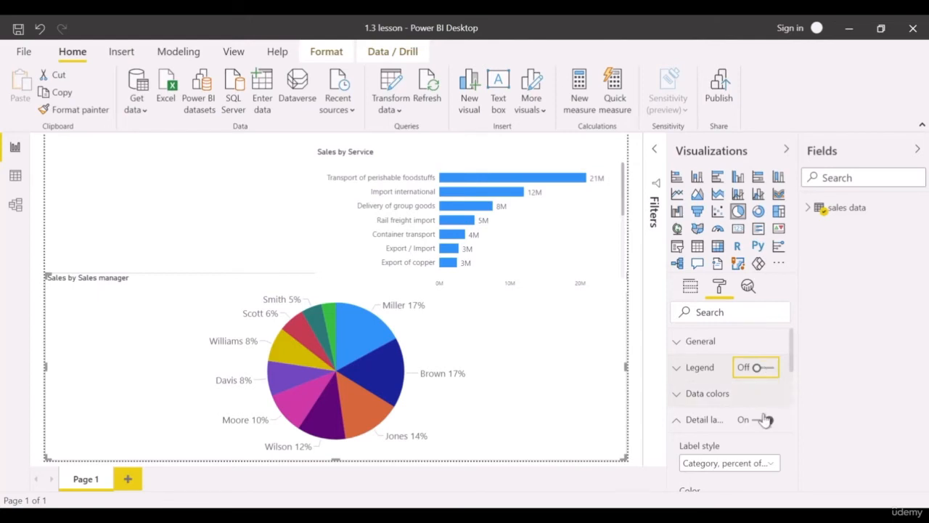
Step: Set the label position of the pie chart's detail labels to Prefer outside
scroll(726, 424, down, 3)
scroll(750, 401, down, 2)
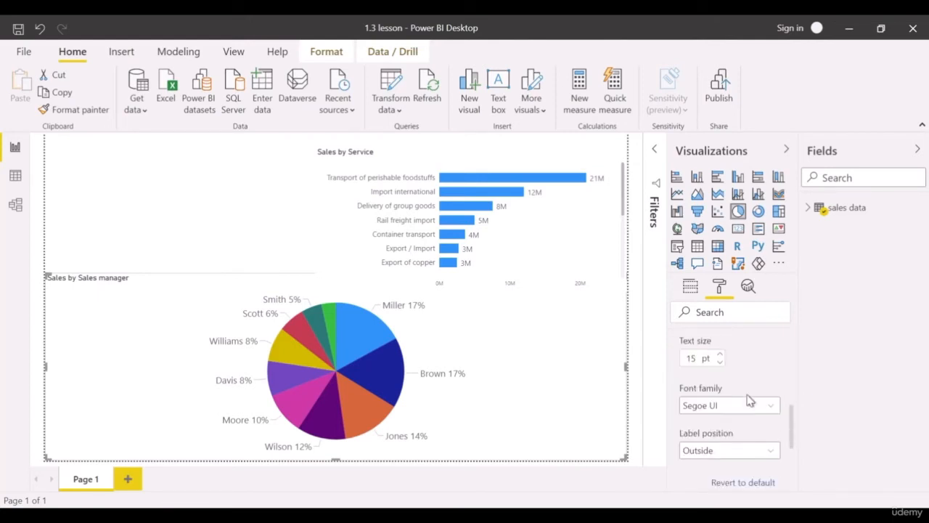
click(756, 452)
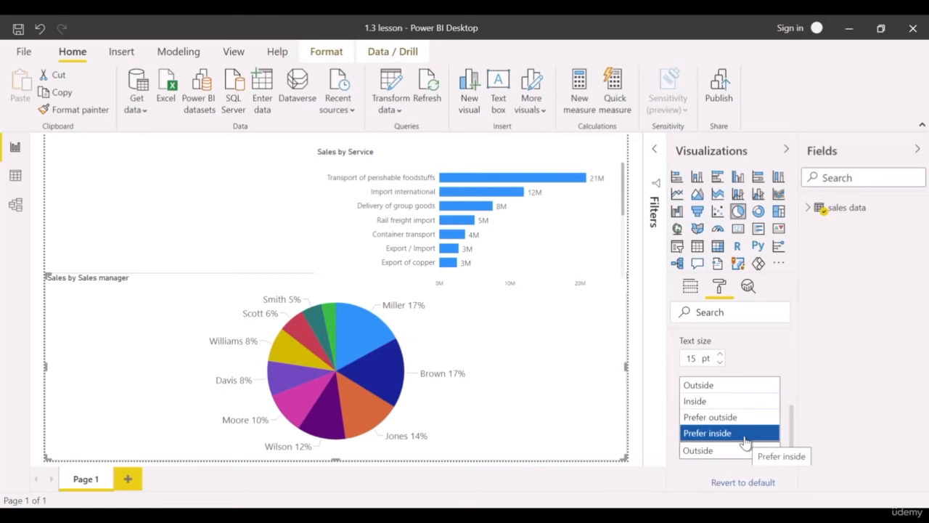
click(747, 419)
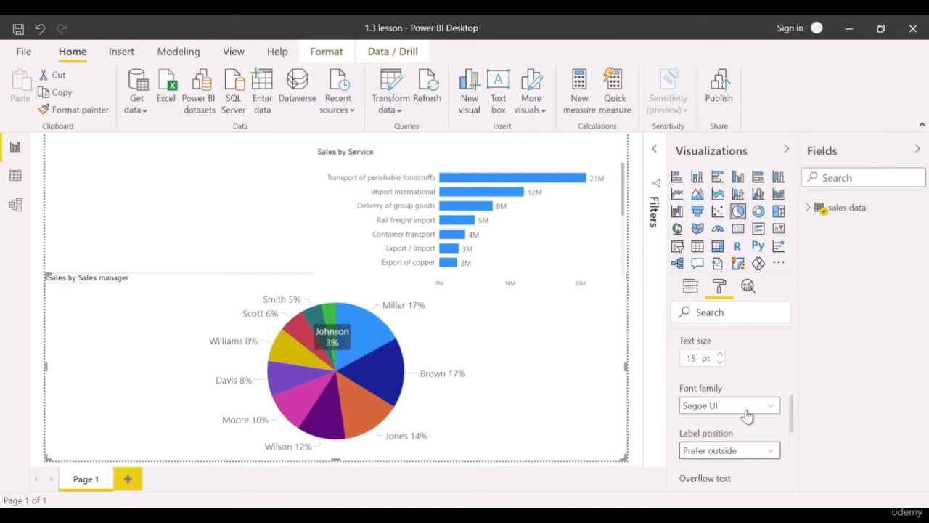
Step: Try the sales manager visual as a donut chart and as a treemap, returning it to a pie chart
click(759, 212)
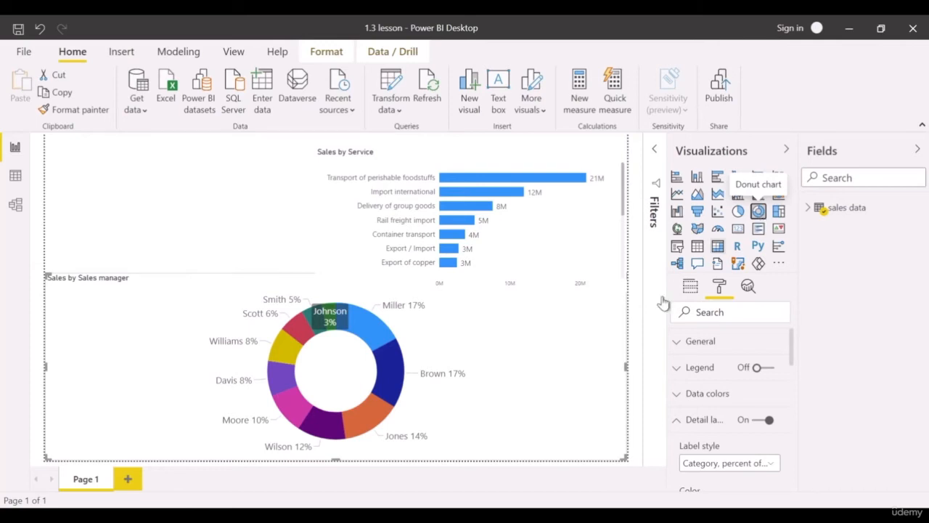
mouse_move(349, 338)
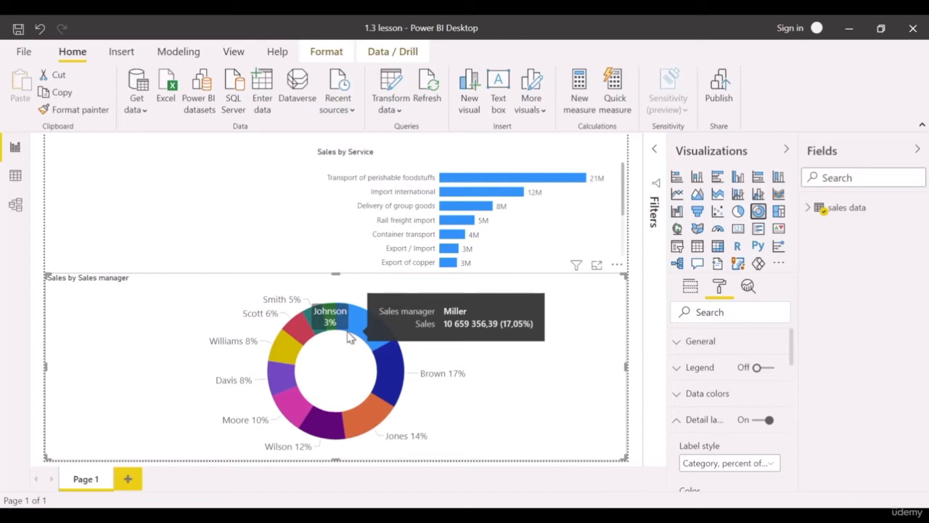
click(738, 211)
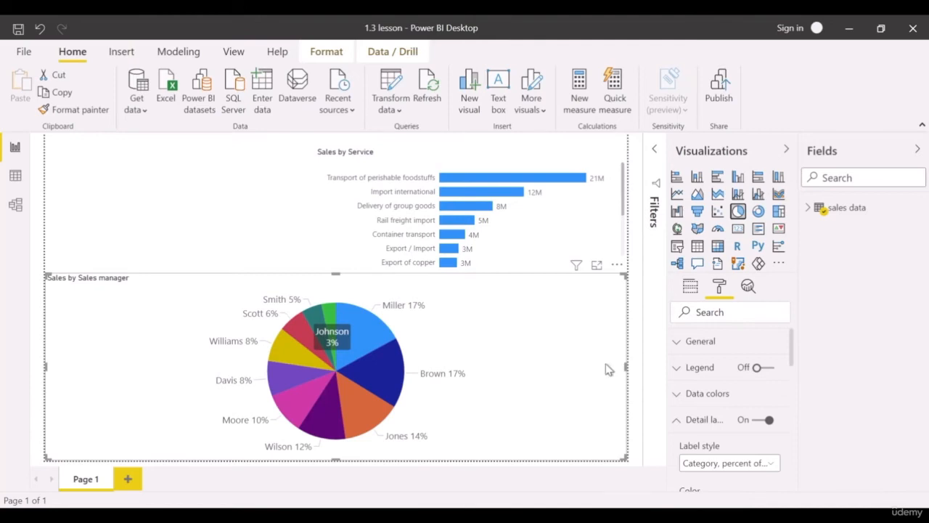
click(779, 212)
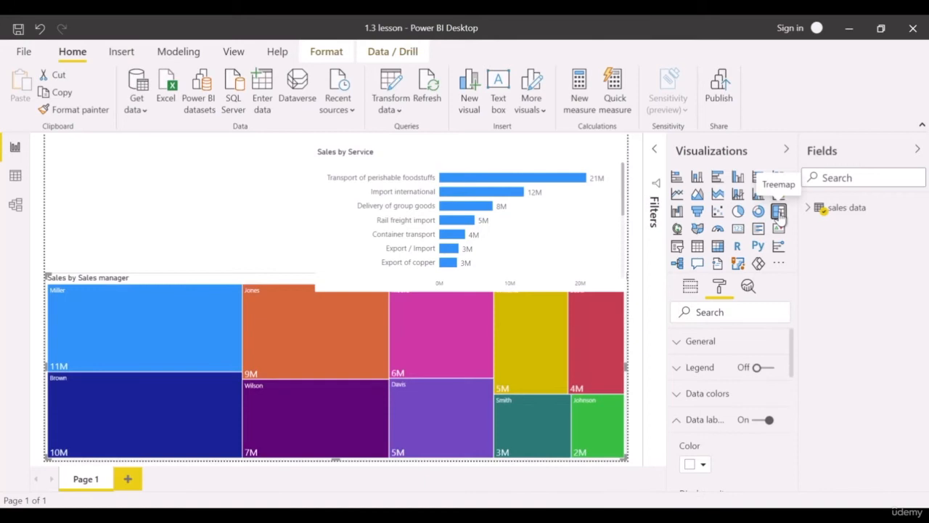
mouse_move(517, 355)
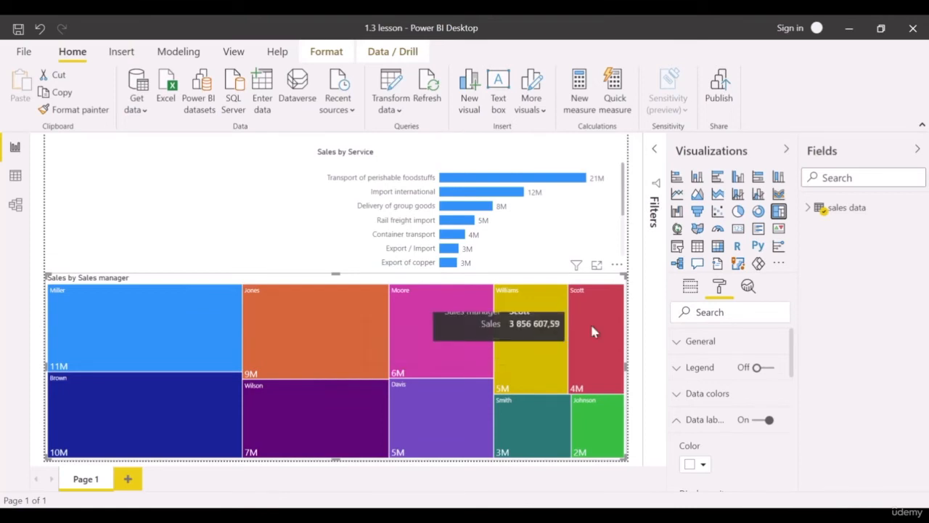
click(739, 212)
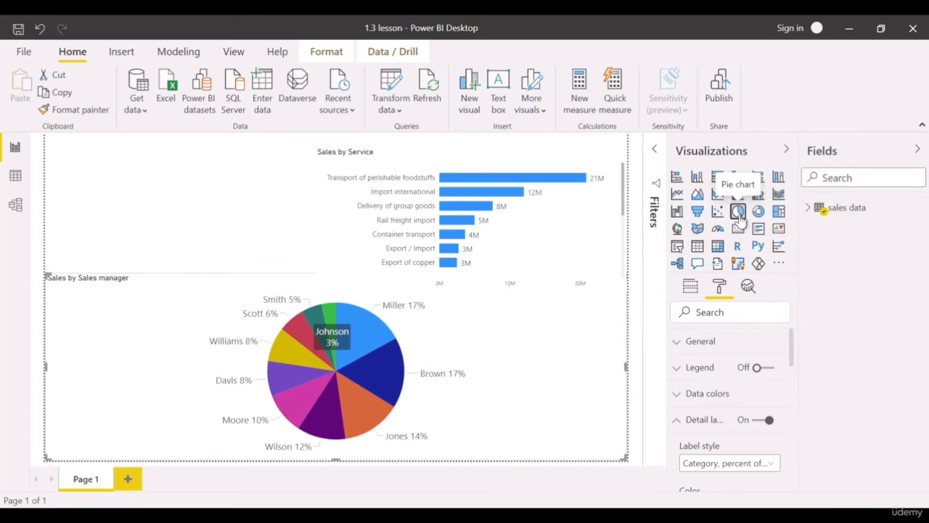
Step: Group the three smallest sales manager slices of the pie chart, and group the three largest slices separately
click(329, 314)
ctrl+click(315, 317)
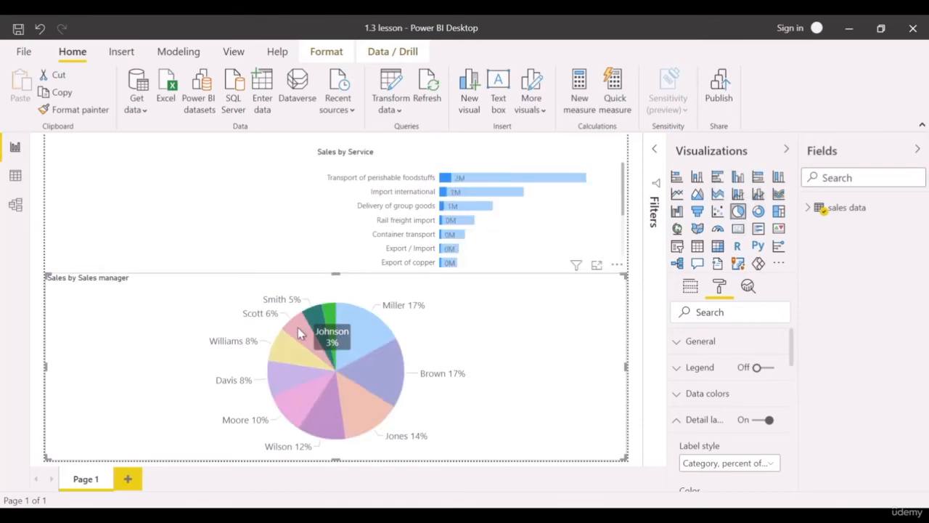
ctrl+click(298, 329)
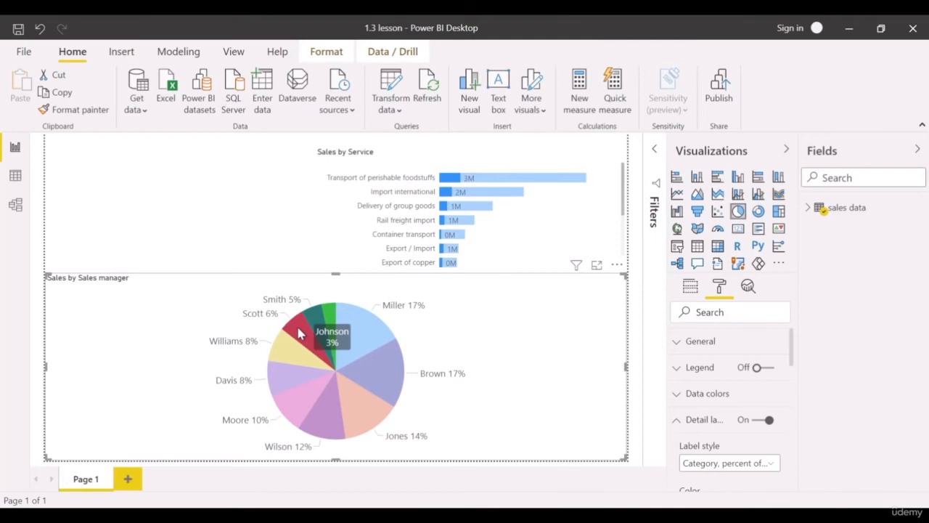
right_click(299, 333)
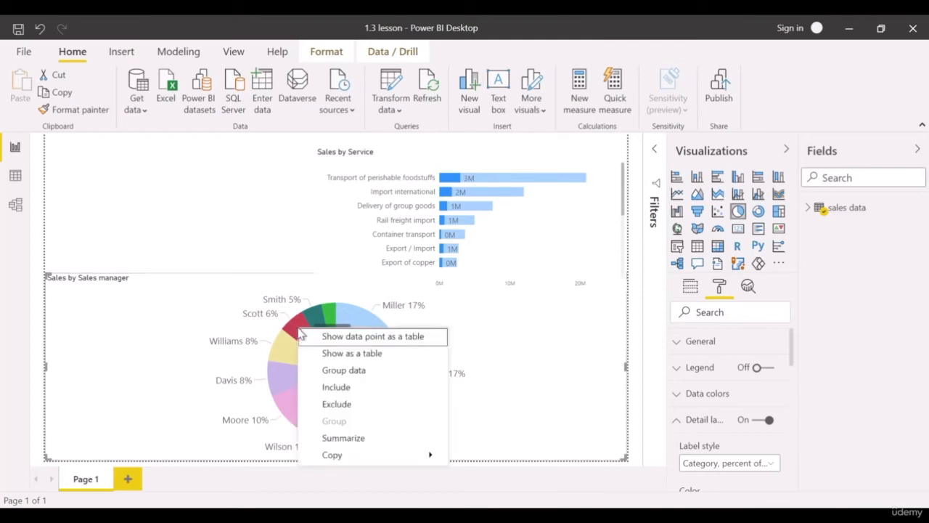
click(342, 370)
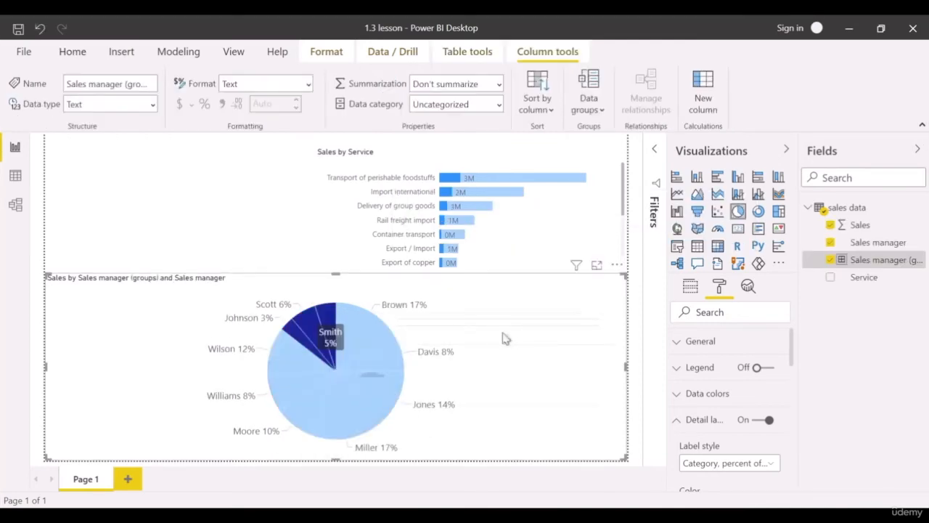
right_click(379, 383)
click(458, 293)
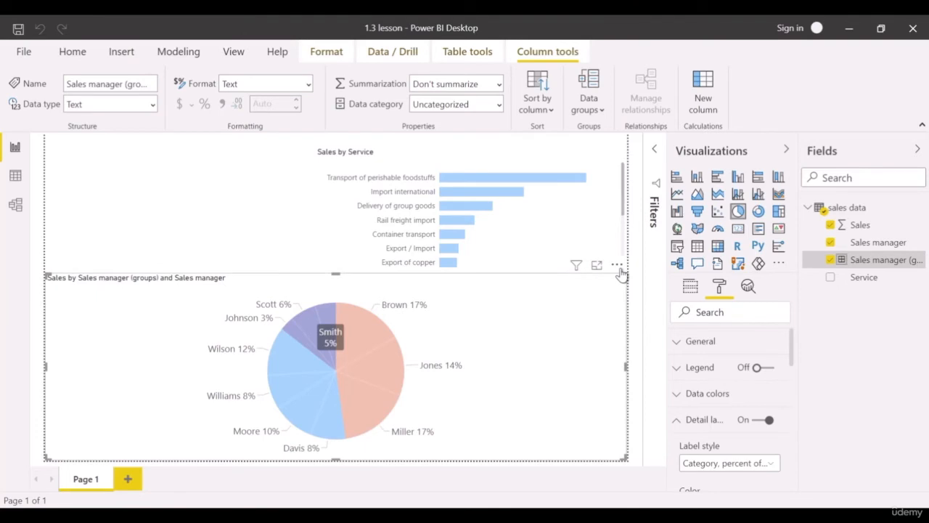
Step: Sort the pie chart by Sales manager (groups), keeping the descending order
click(617, 266)
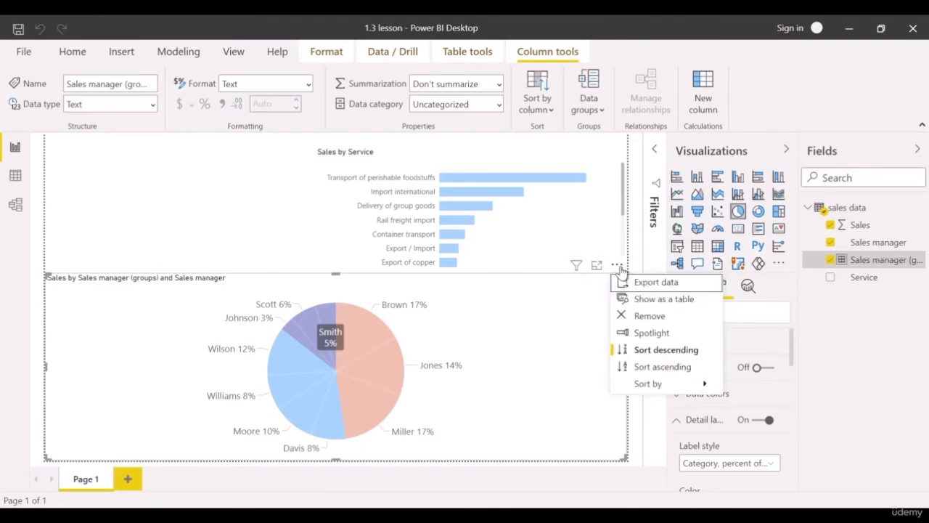
mouse_move(664, 385)
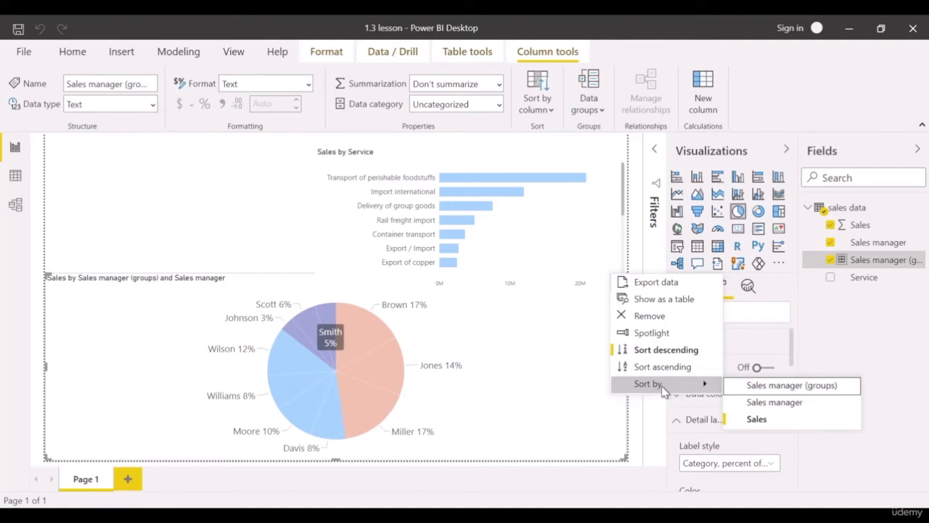
click(798, 386)
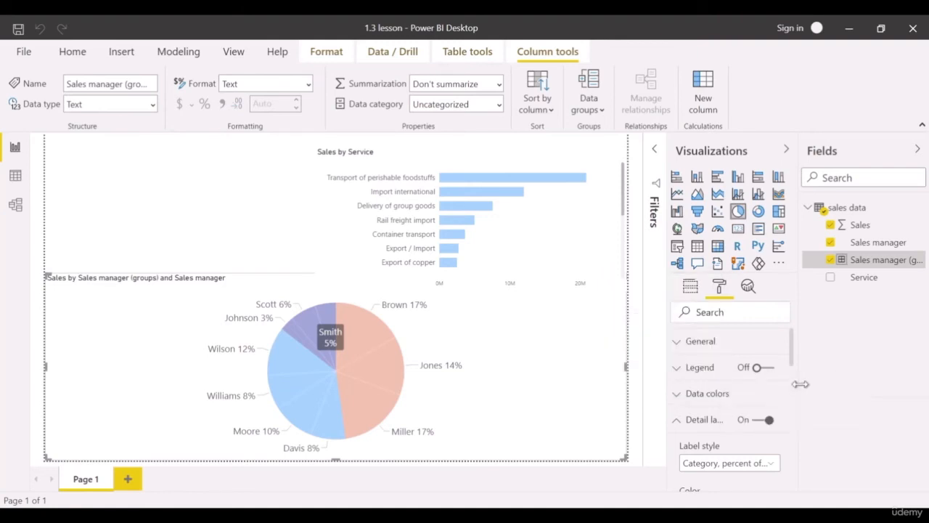
click(616, 265)
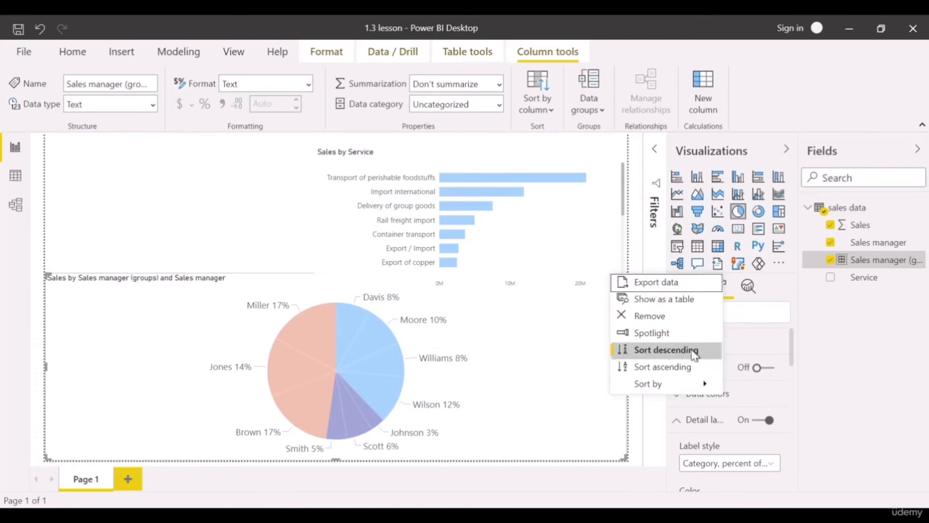
key(Escape)
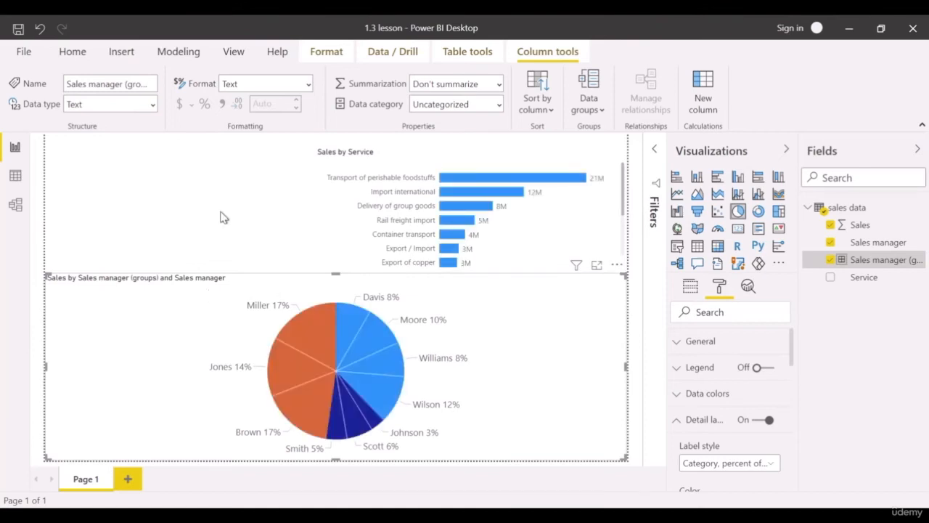
Step: Cross-highlight the Sales by Service chart using the slices of the largest group, and using the three slices of the smallest group
click(318, 324)
ctrl+click(298, 367)
ctrl+click(313, 407)
ctrl+click(337, 415)
click(302, 368)
click(336, 417)
ctrl+click(352, 418)
ctrl+click(371, 415)
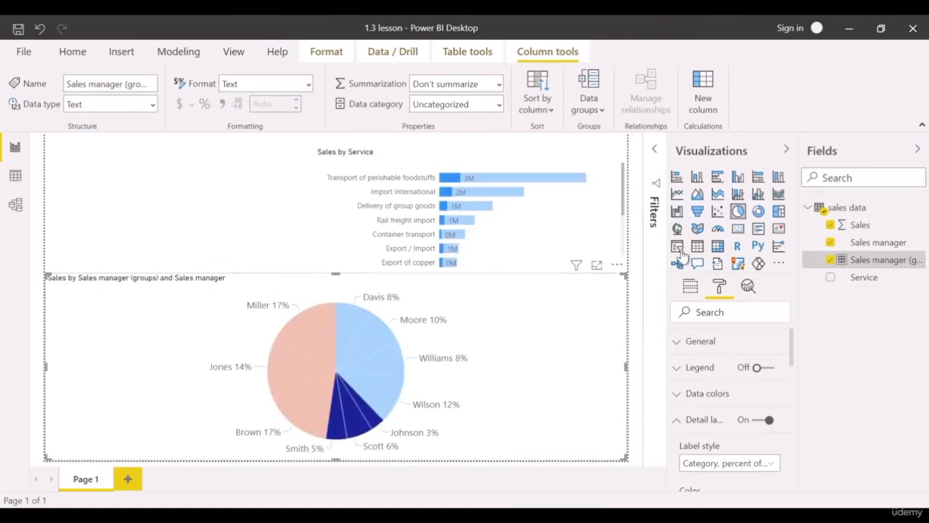
click(290, 227)
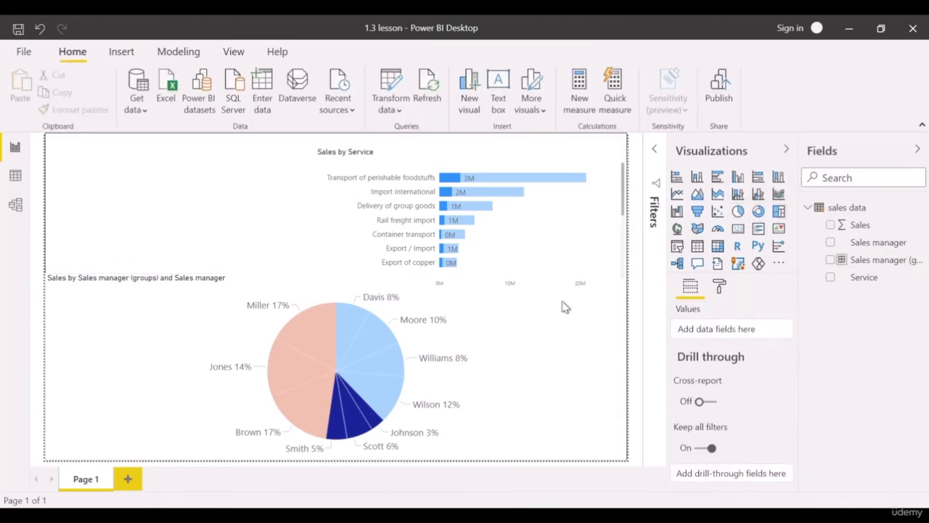
Step: Change the grouped sales manager pie chart to a treemap and inspect the values of its tiles
click(527, 350)
click(779, 211)
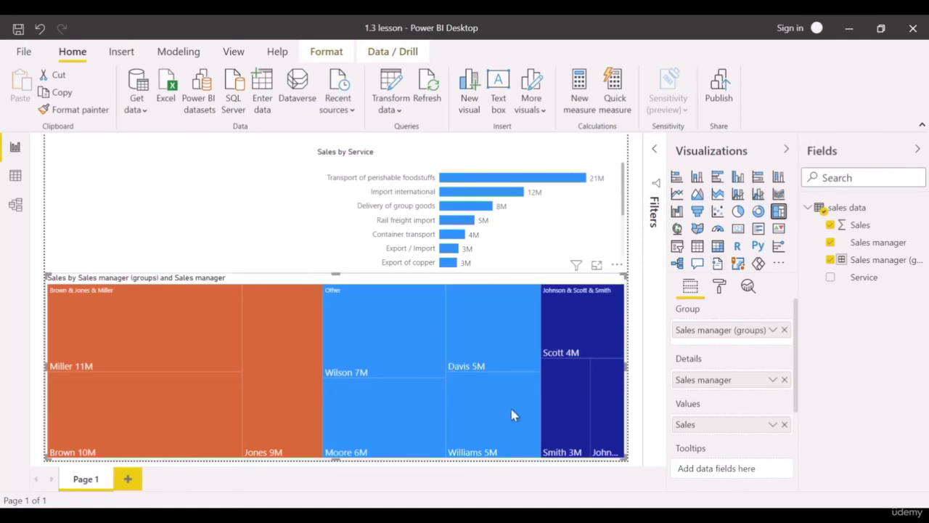
mouse_move(513, 410)
mouse_move(615, 449)
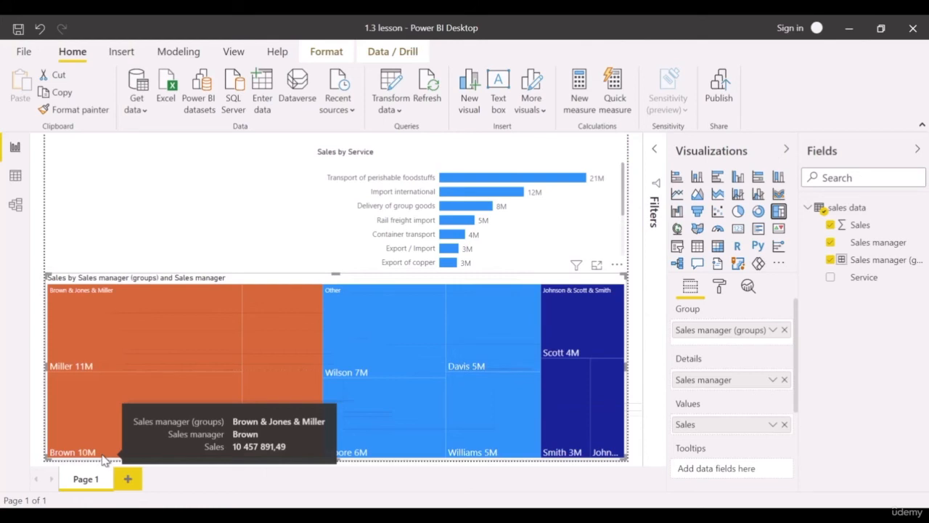
Step: Edit the Sales manager (groups) field, renaming the group of three largest sellers "The best" and the group of three smallest "The worst"
right_click(872, 266)
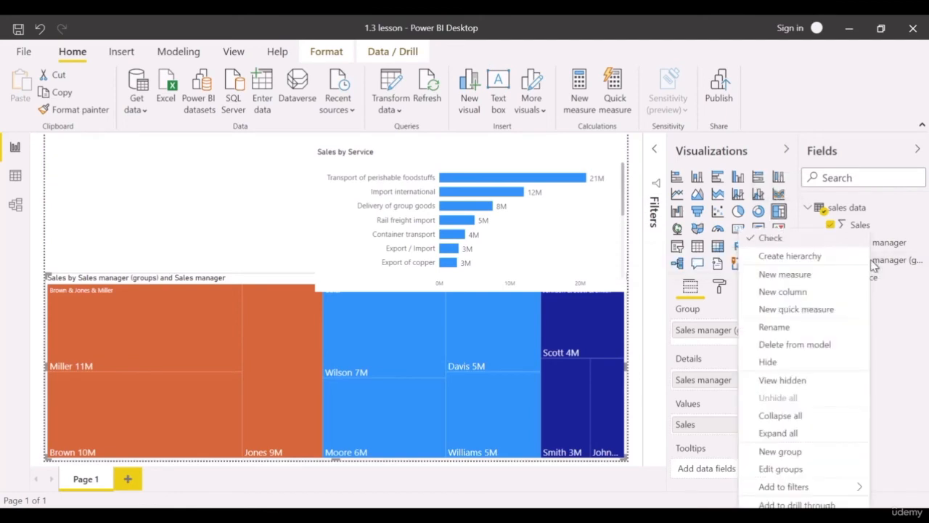
click(799, 471)
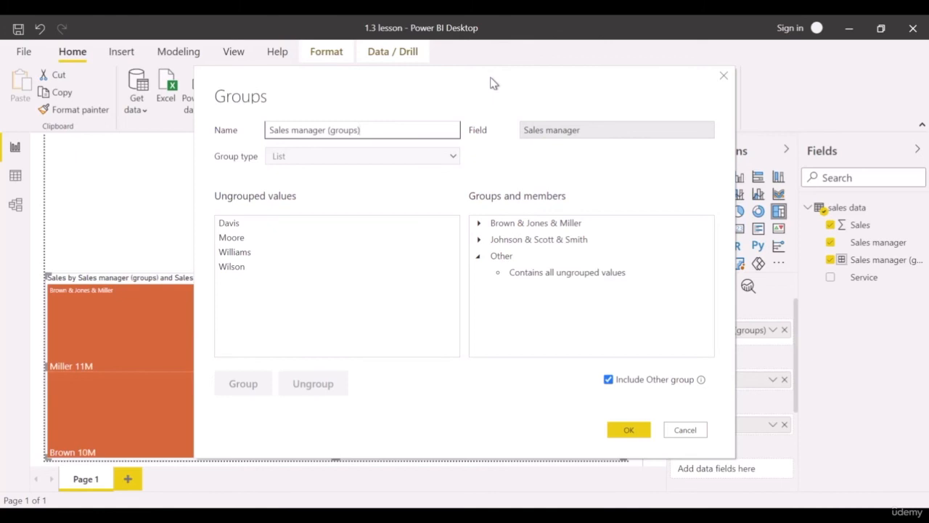
drag(491, 83, 656, 85)
double_click(726, 225)
key(BackSpace)
text(the best)
key(Return)
double_click(747, 225)
text(The worst)
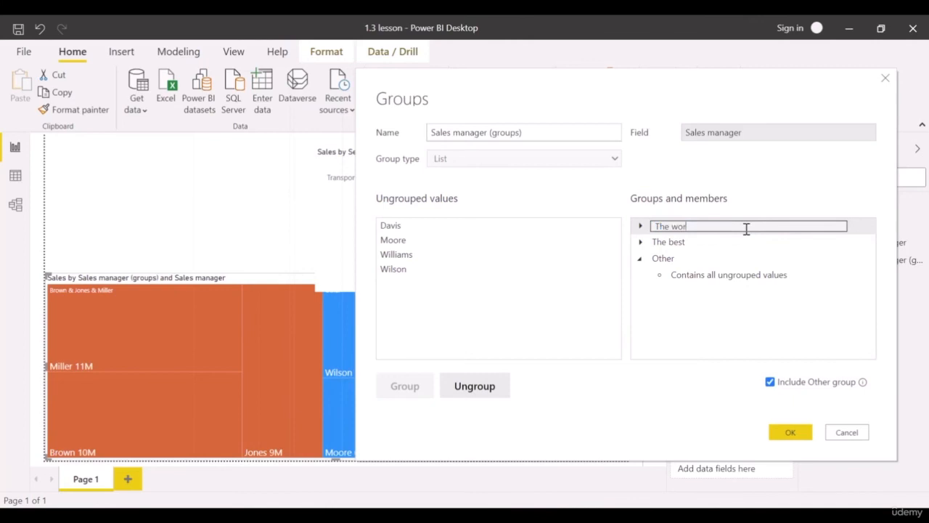
key(Return)
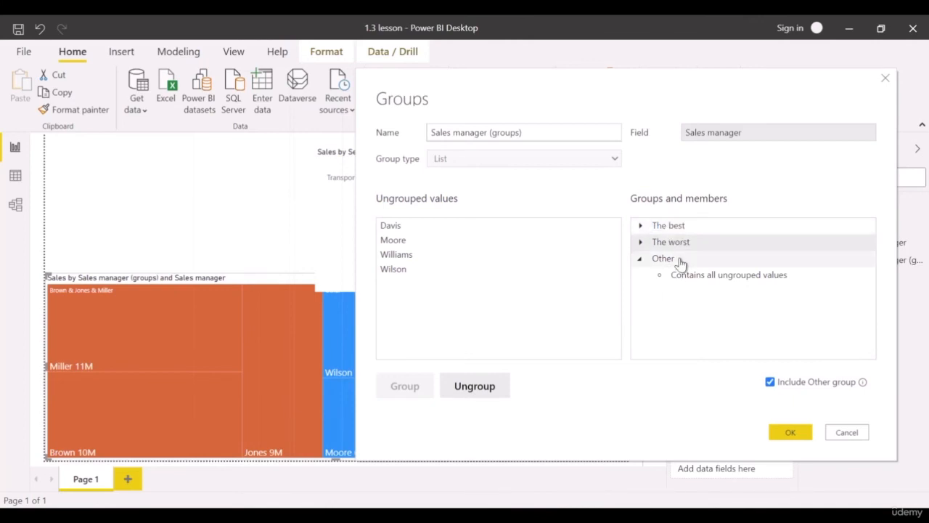
click(790, 434)
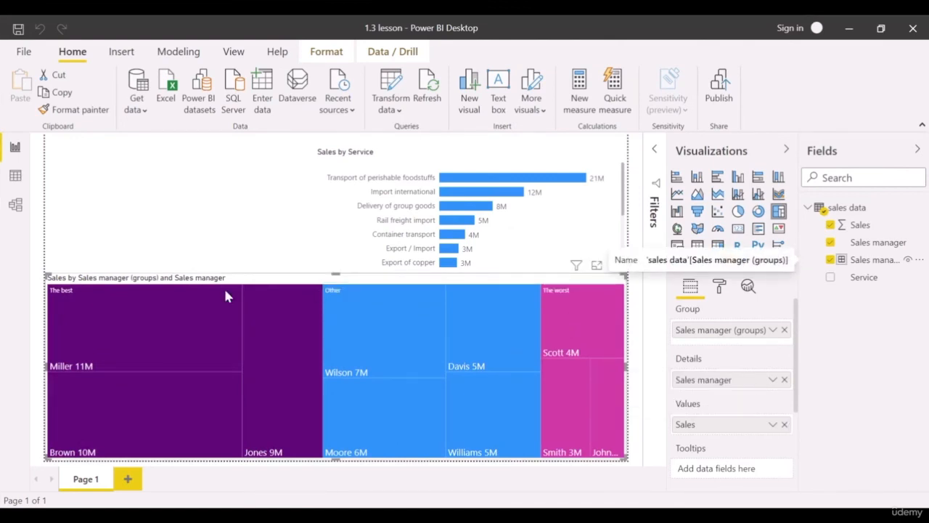
Step: Try the treemap without the Sales manager (groups) field, and add the field back
mouse_move(77, 299)
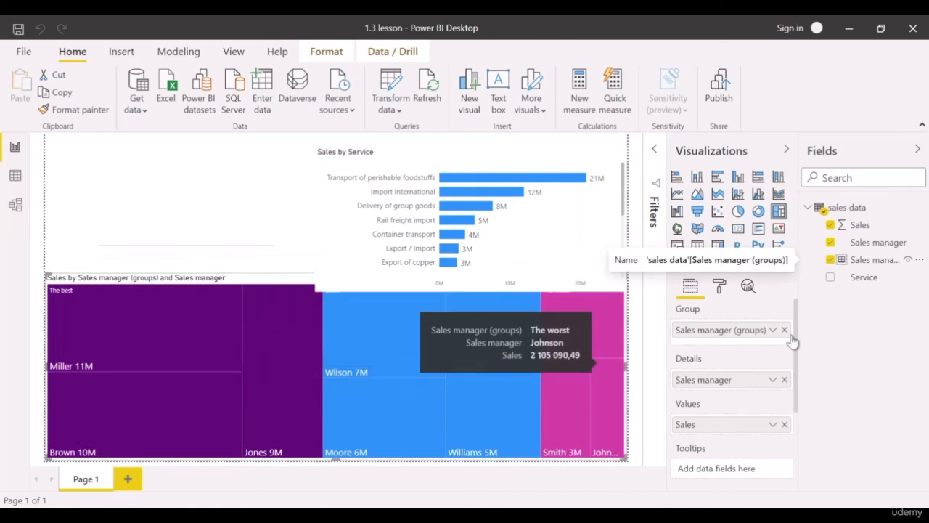
click(831, 260)
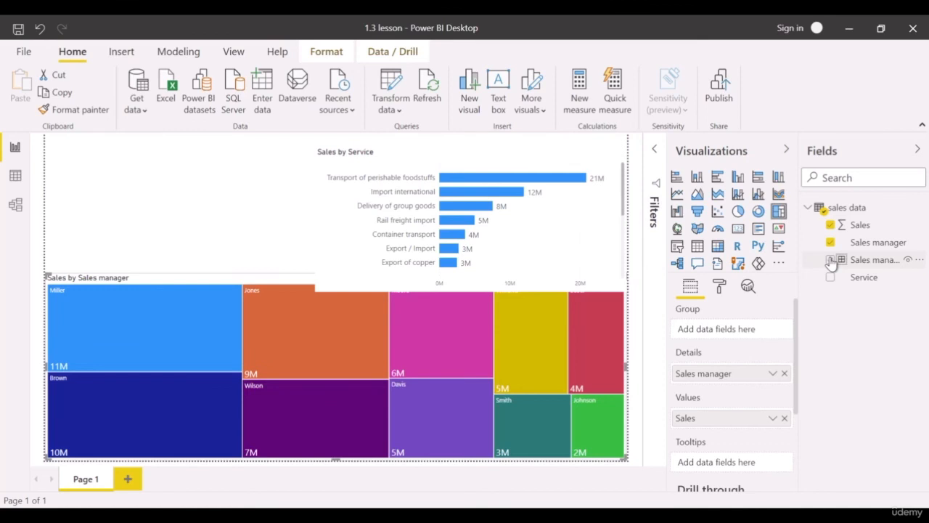
click(830, 260)
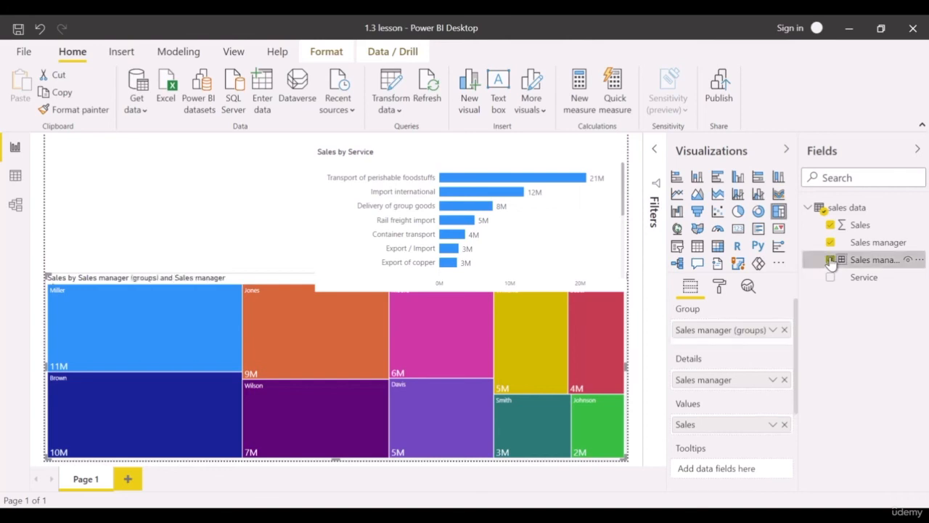